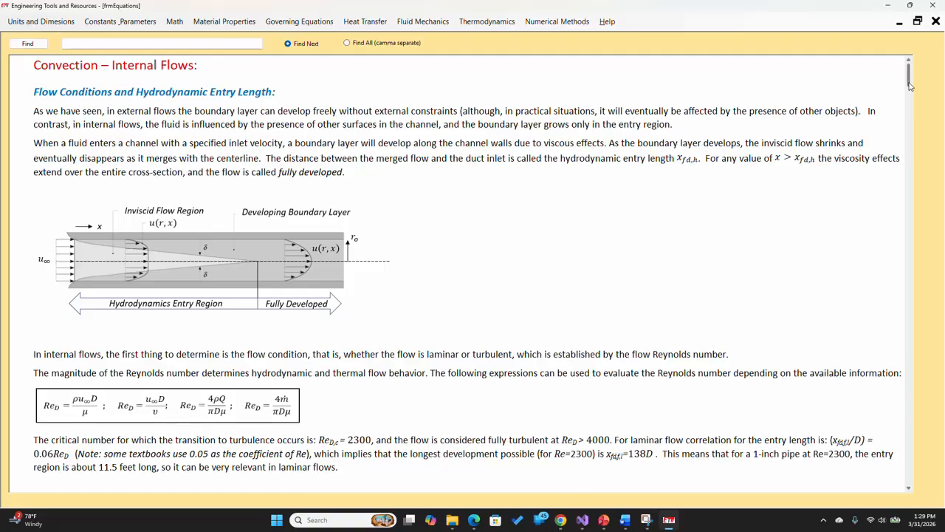
# Read the internal-flow theory on friction factor equations, thermal entry length, mean temperature, energy balance and surface heating conditions.
pyautogui.moveTo(910, 86); pyautogui.dragTo(888, 204)
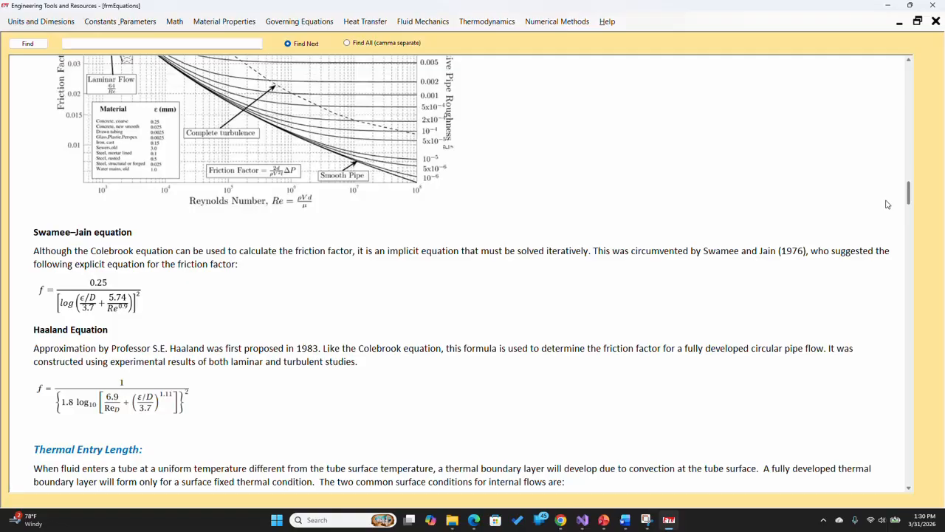
pyautogui.moveTo(887, 204); pyautogui.dragTo(886, 216)
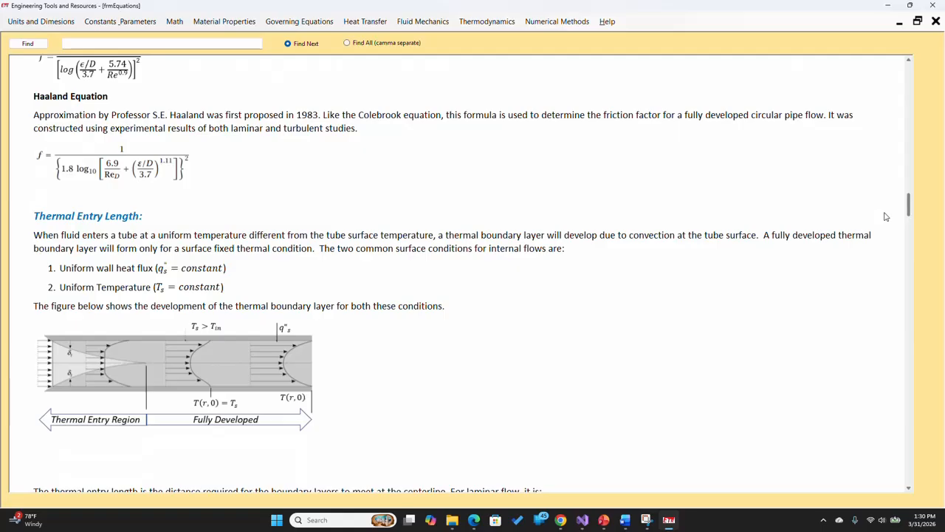
pyautogui.moveTo(886, 216); pyautogui.dragTo(881, 236)
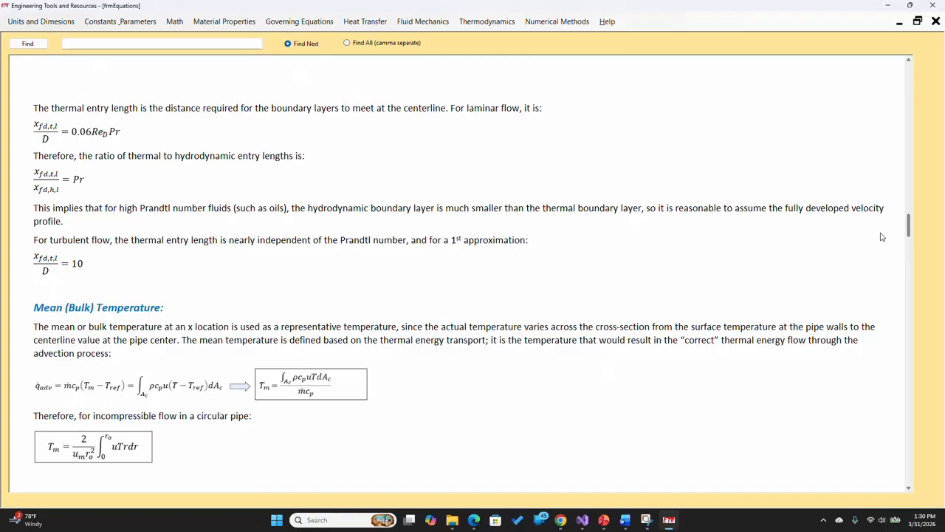
pyautogui.scroll(-5, 881, 237)
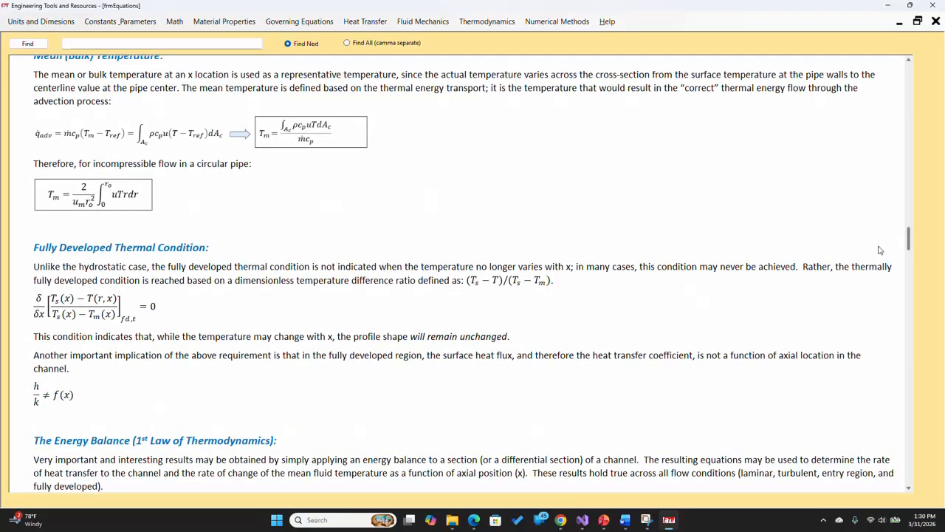
pyautogui.scroll(-9, 879, 250)
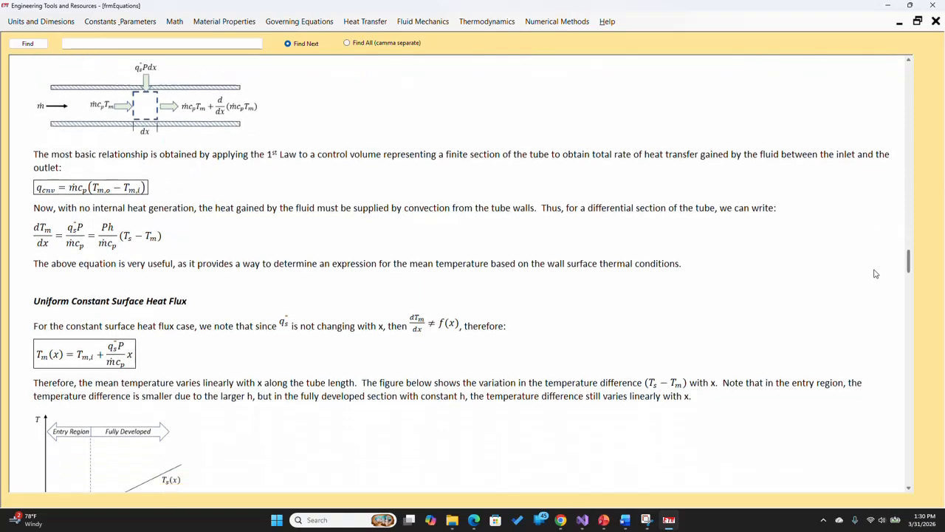
pyautogui.scroll(-3, 875, 274)
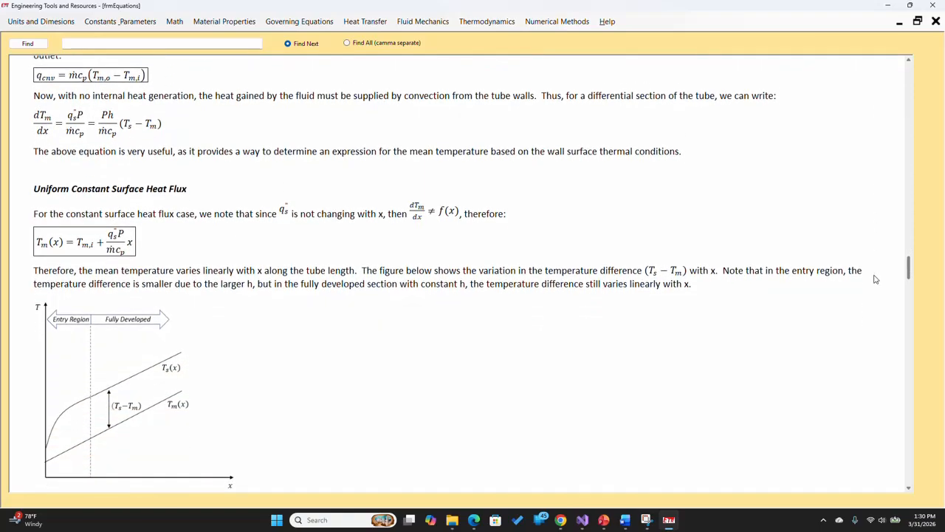
pyautogui.scroll(-3, 875, 279)
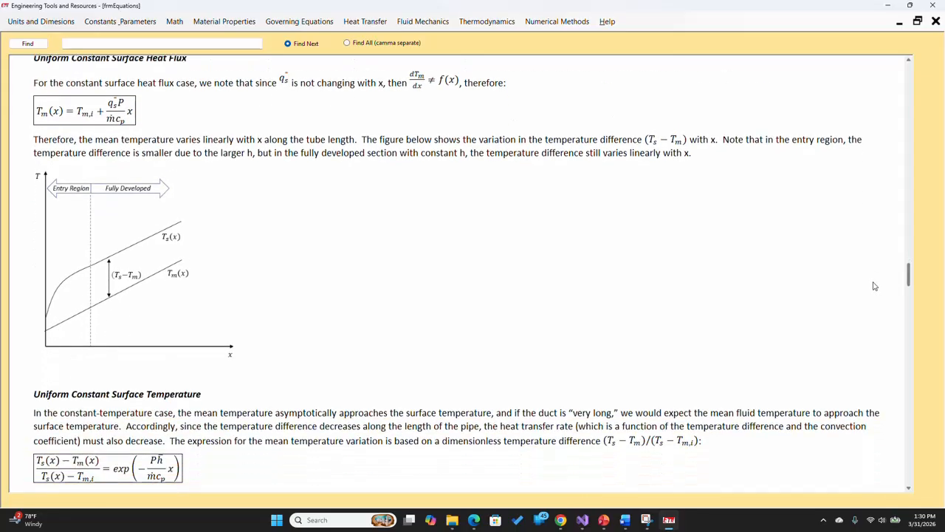
pyautogui.scroll(-12, 874, 286)
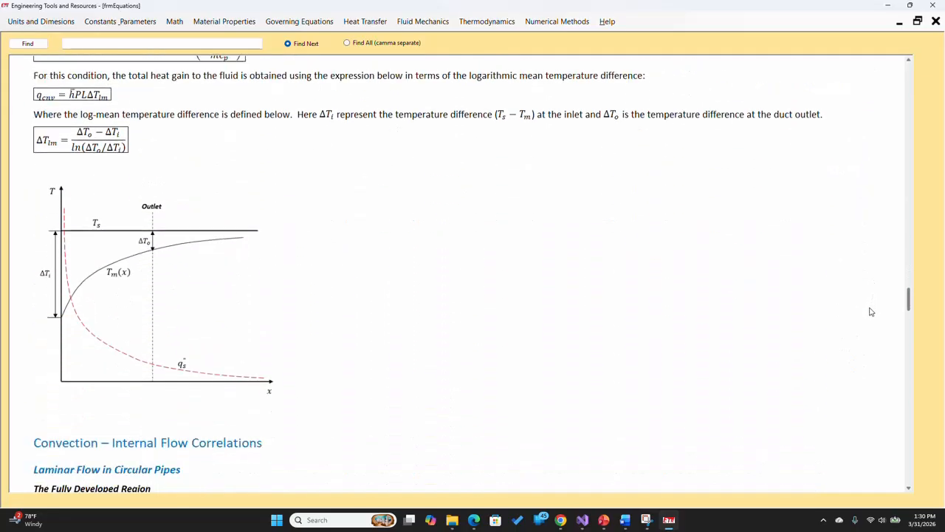
# Examine the internal flow correlations for laminar and turbulent flow in circular pipes, liquid metals and non-circular ducts.
pyautogui.scroll(-4, 871, 312)
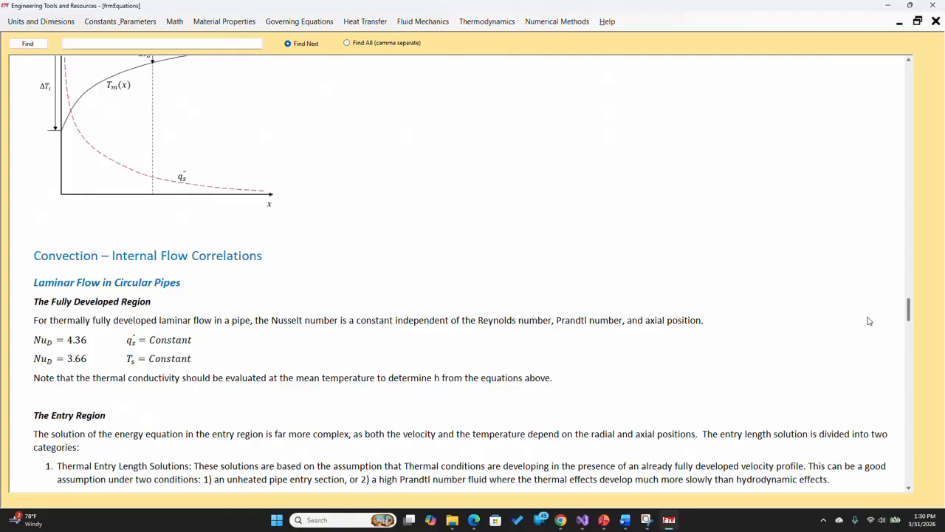
pyautogui.scroll(-1, 868, 321)
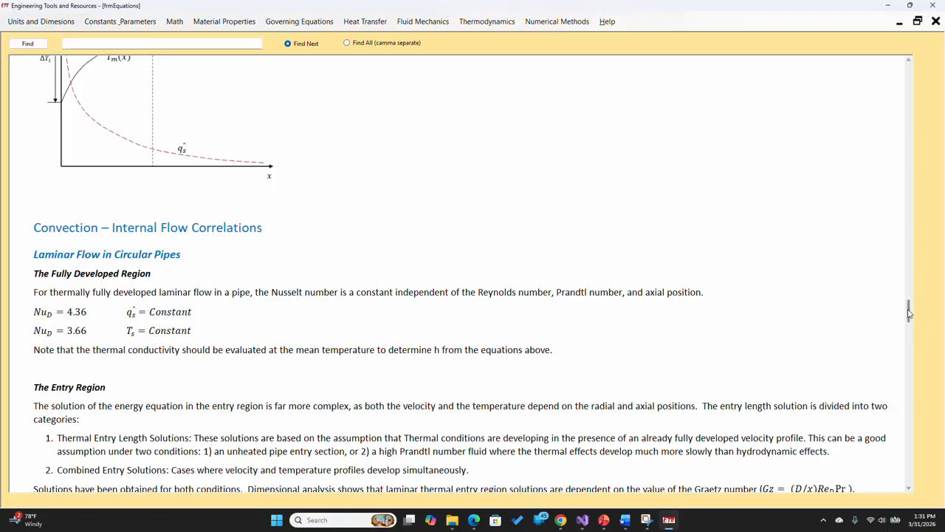
pyautogui.scroll(-1, 911, 315)
pyautogui.moveTo(911, 316); pyautogui.dragTo(910, 358)
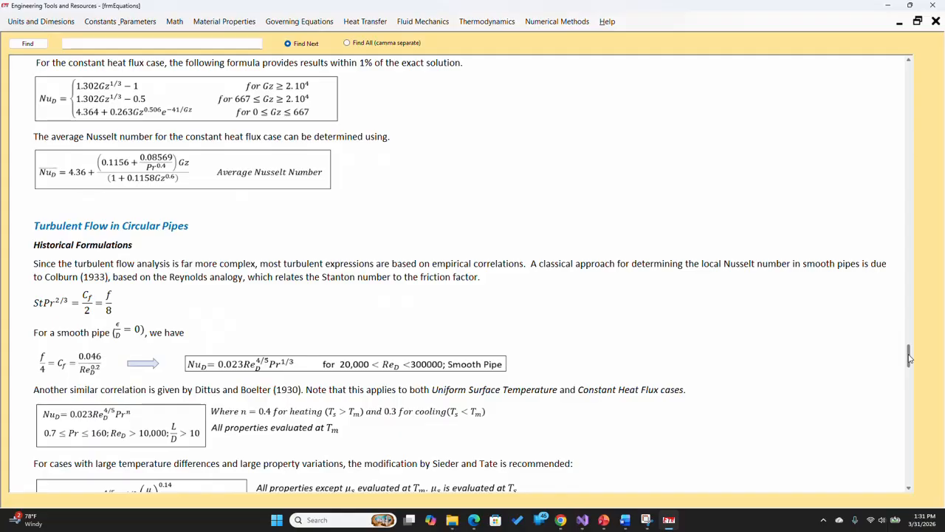
pyautogui.moveTo(910, 358); pyautogui.dragTo(909, 372)
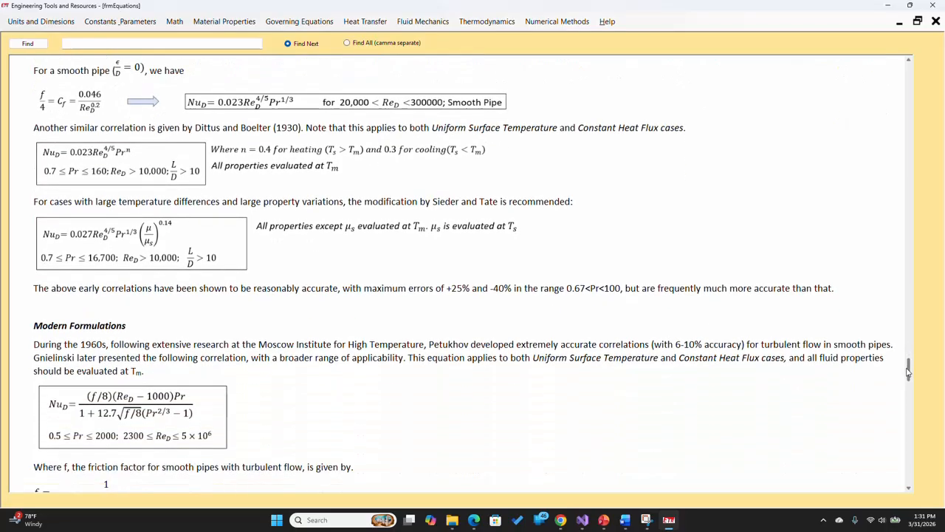
pyautogui.moveTo(908, 372); pyautogui.dragTo(892, 447)
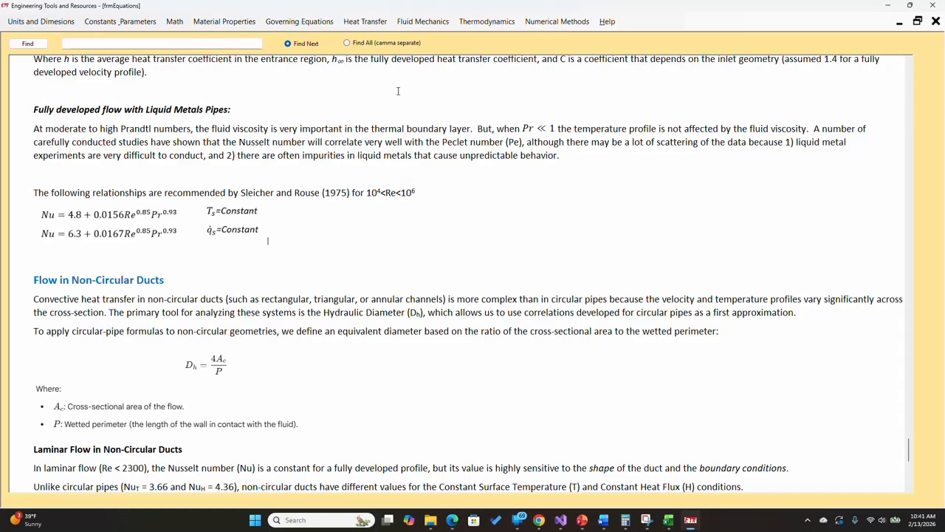
# Open the Internal Flow Heat Transfer tool for internal forced convection and reposition its window over the document.
pyautogui.click(371, 23)
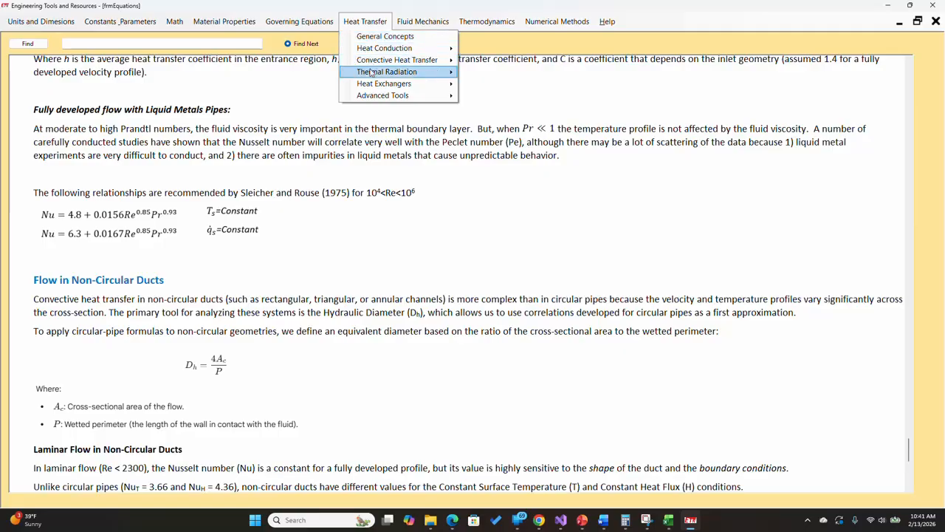
pyautogui.moveTo(414, 62)
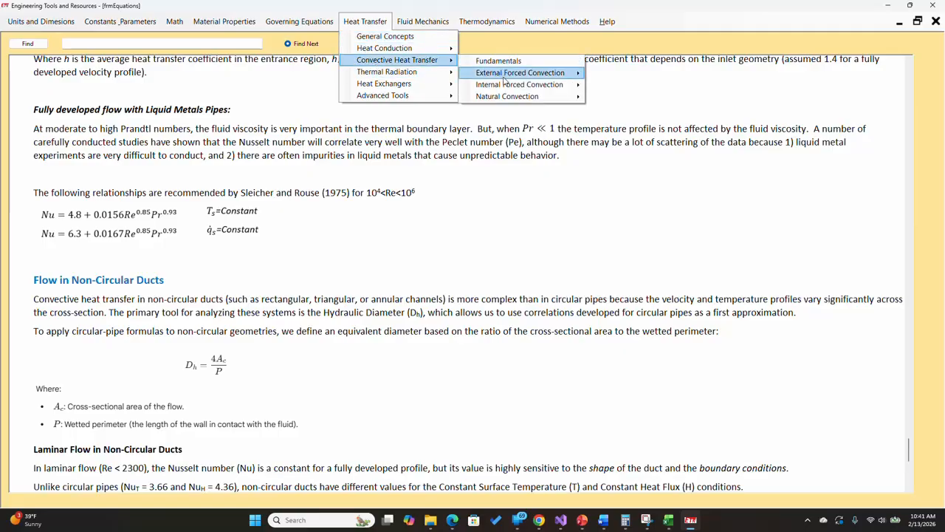
pyautogui.moveTo(505, 86)
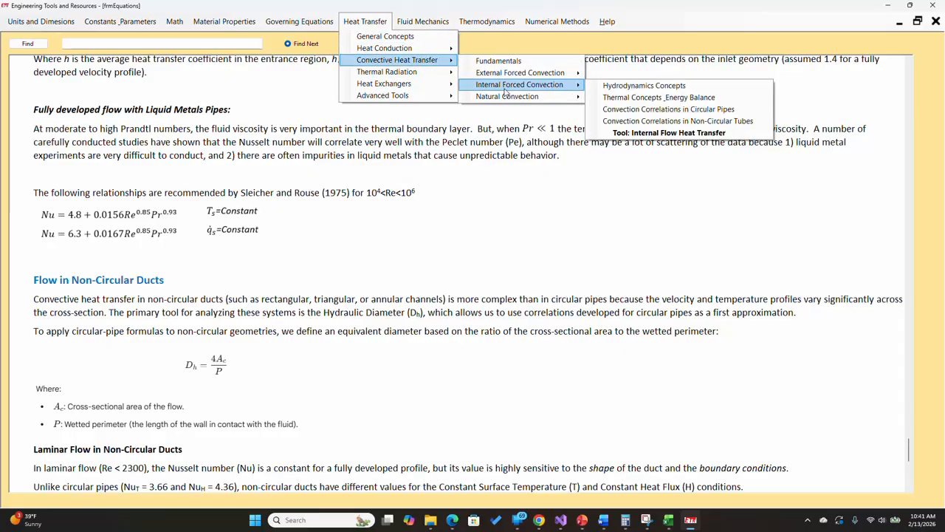
pyautogui.click(643, 134)
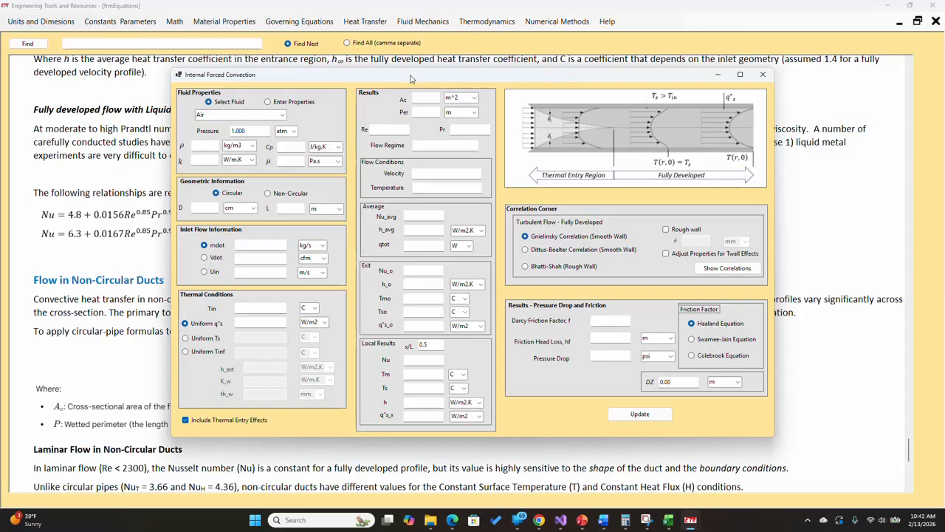
pyautogui.moveTo(412, 79); pyautogui.dragTo(430, 89)
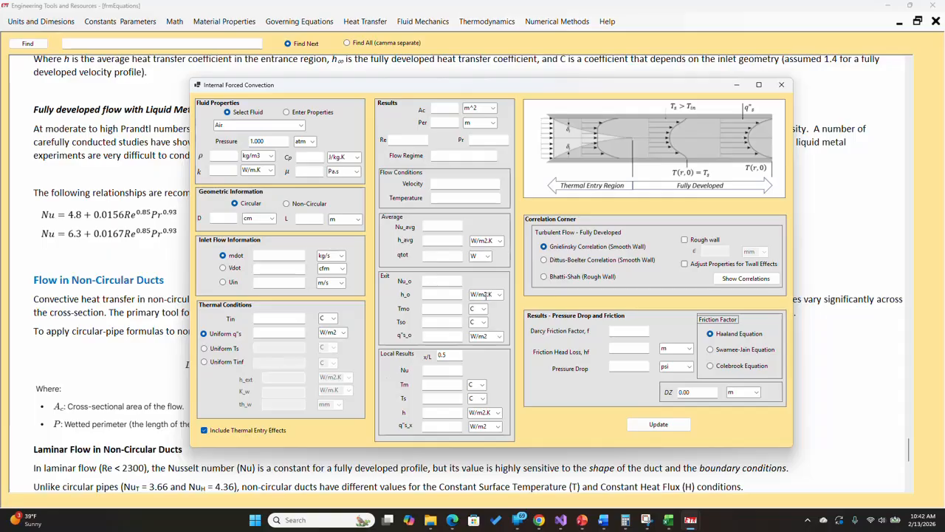
pyautogui.moveTo(509, 89); pyautogui.dragTo(515, 87)
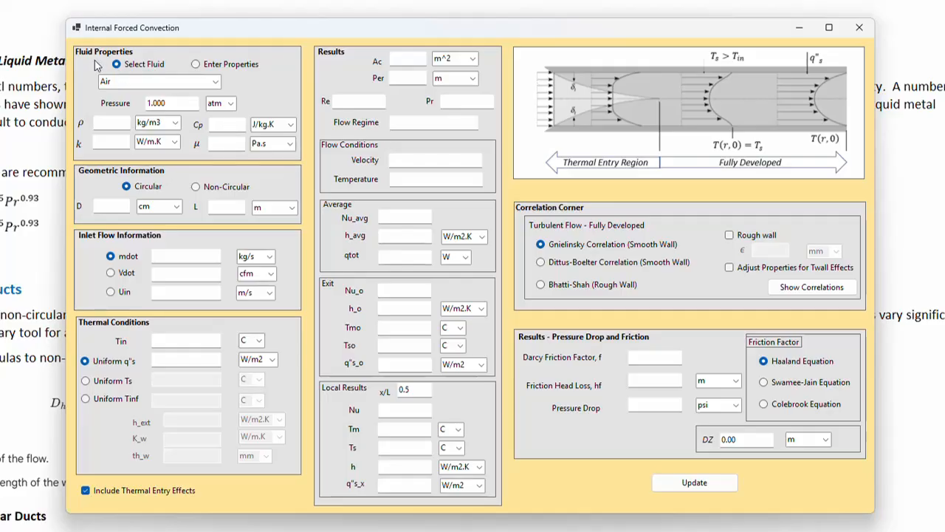
# Check the list of available fluids and the option for entering custom properties, keeping Air as the selected fluid.
pyautogui.click(215, 83)
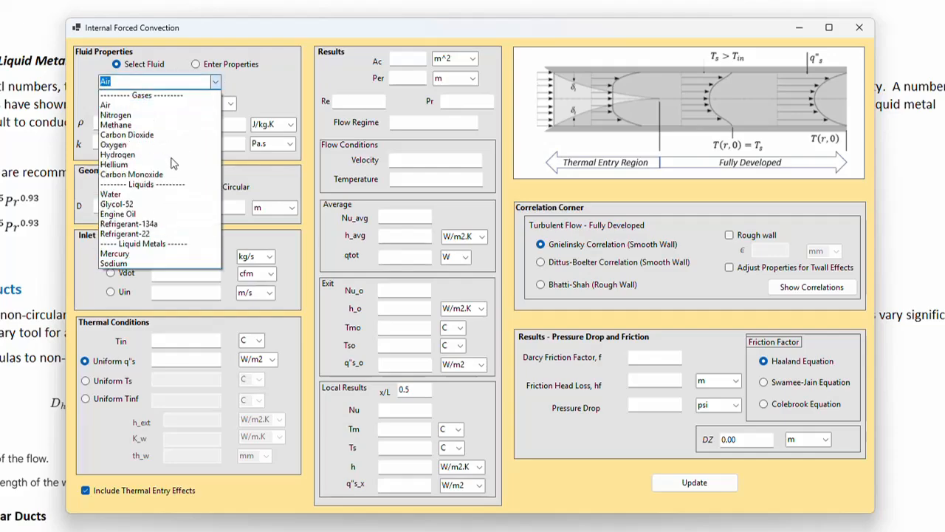
pyautogui.click(257, 89)
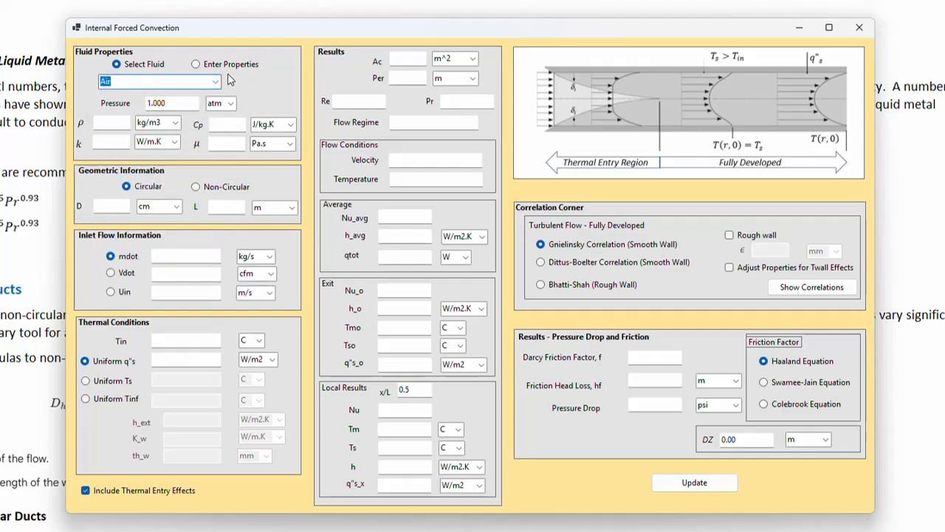
pyautogui.click(196, 65)
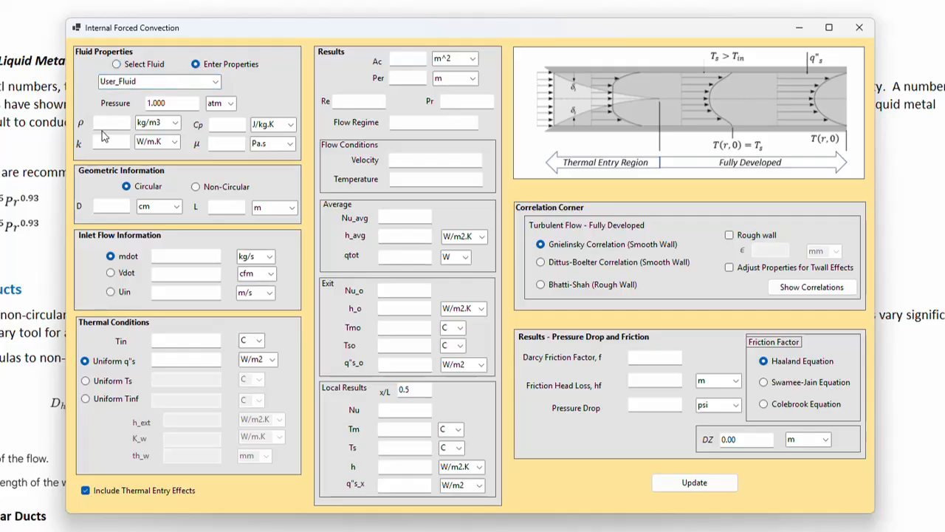
pyautogui.click(128, 66)
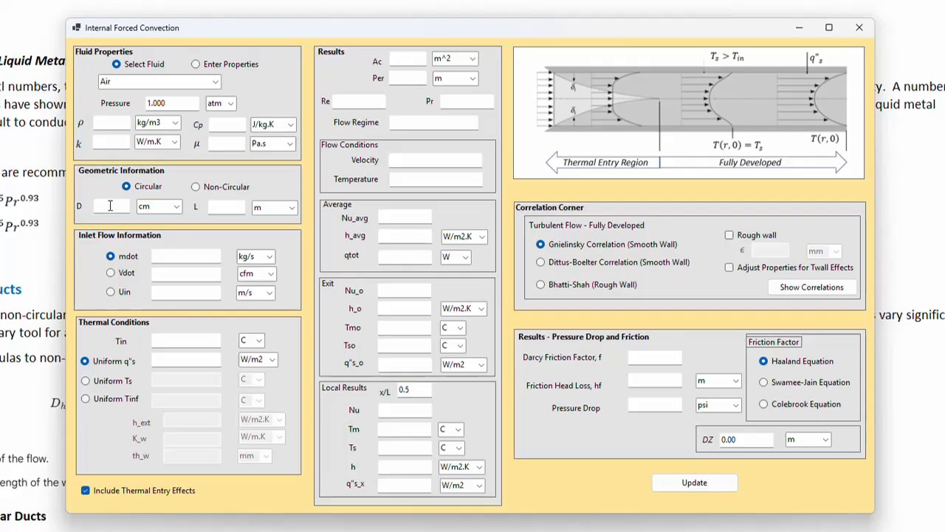
# Look at the duct shapes offered for non-circular geometry, close them without choosing one and return to circular geometry.
pyautogui.click(196, 187)
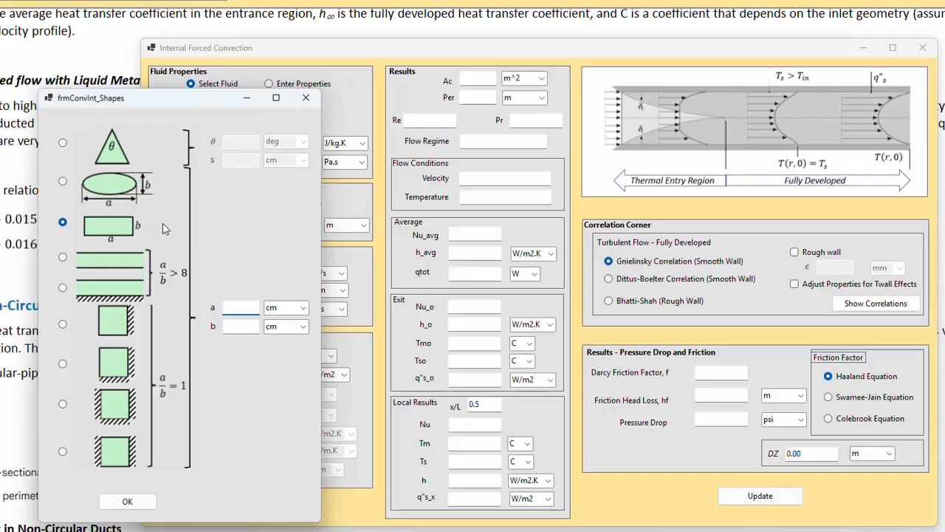
pyautogui.click(305, 97)
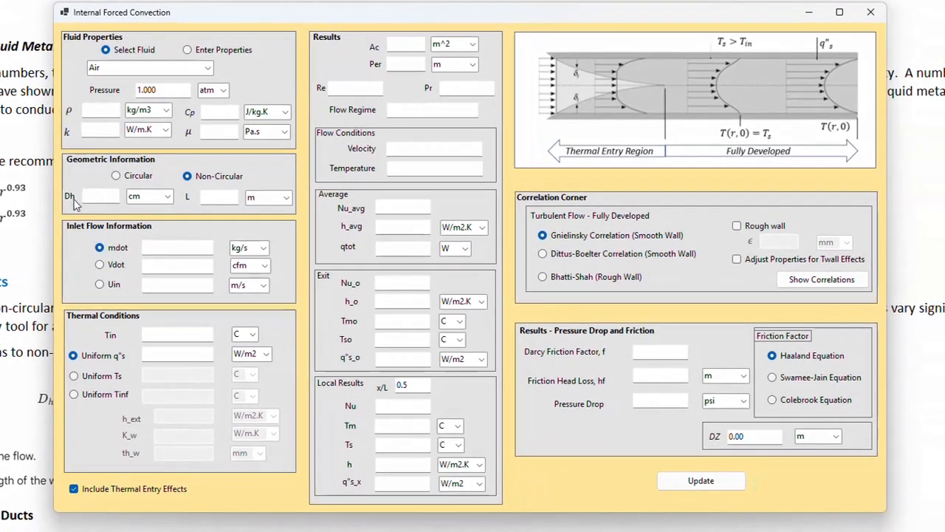
pyautogui.click(126, 178)
# Select Water as the fluid and define the circular pipe with a 1 in diameter and 8 m length.
pyautogui.click(210, 67)
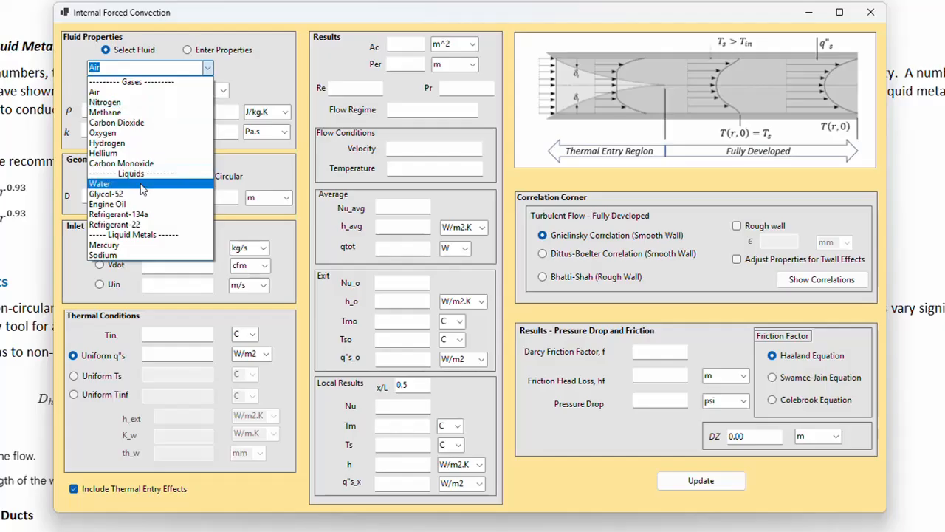
pyautogui.click(141, 184)
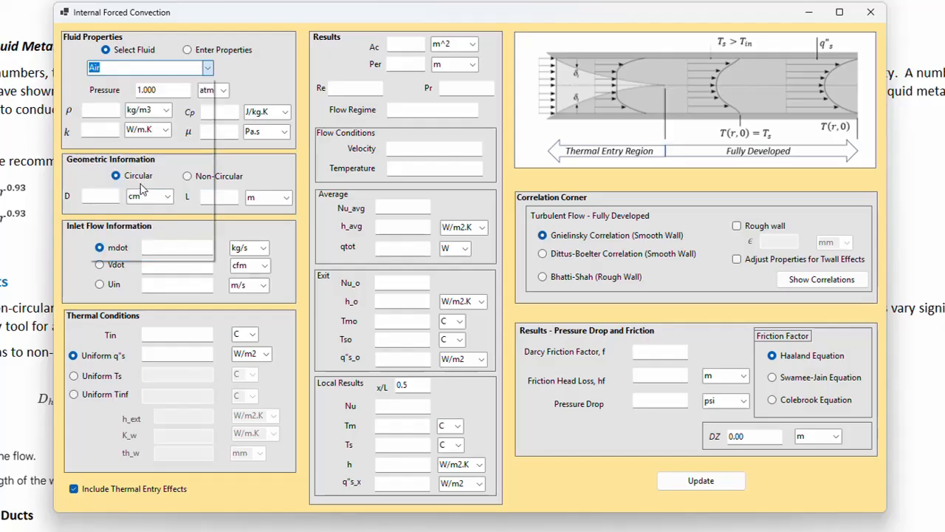
pyautogui.click(102, 194)
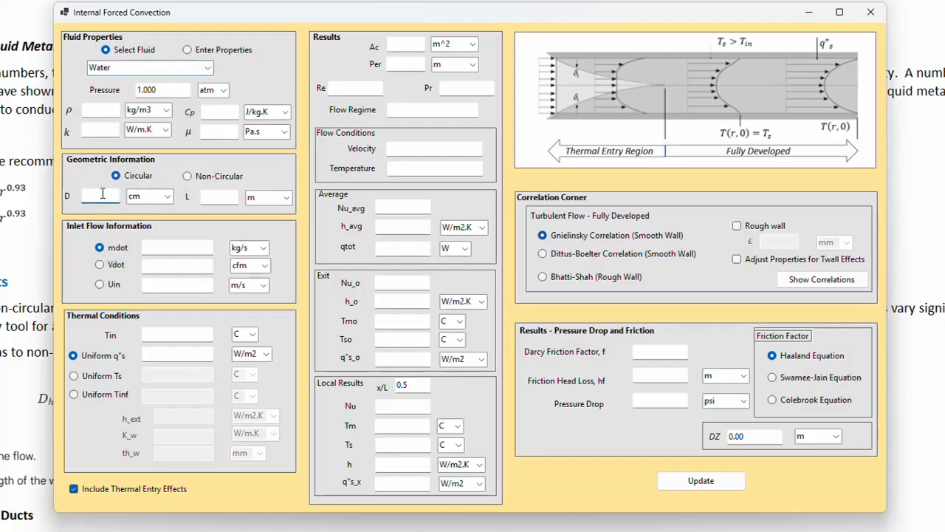
pyautogui.write('1')
pyautogui.click(168, 197)
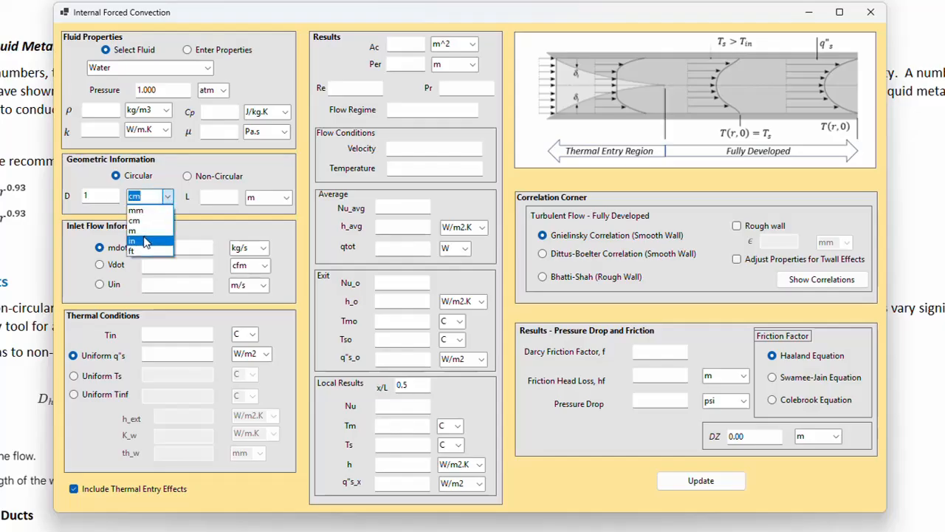
pyautogui.click(146, 241)
pyautogui.click(229, 195)
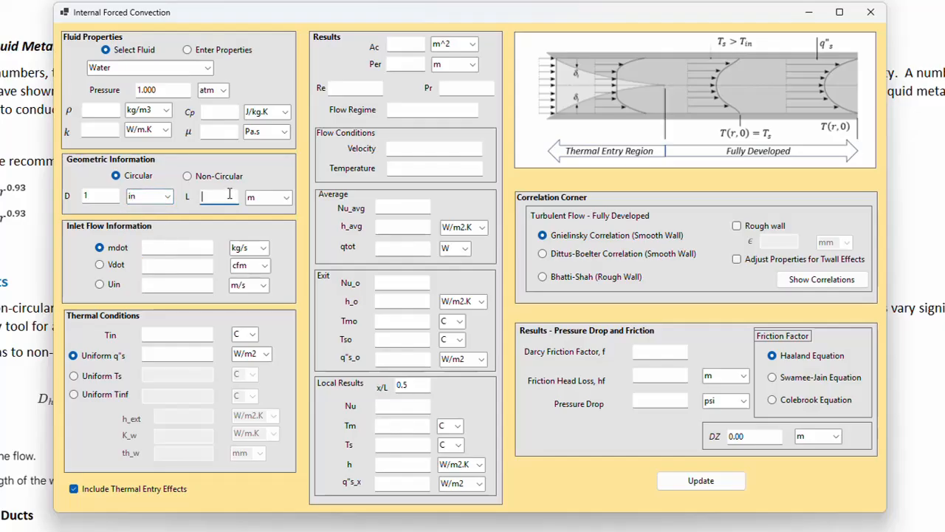
pyautogui.write('8')
# Specify the inlet flow by a velocity of 1 m/s and set the inlet temperature to 80 °C.
pyautogui.click(111, 288)
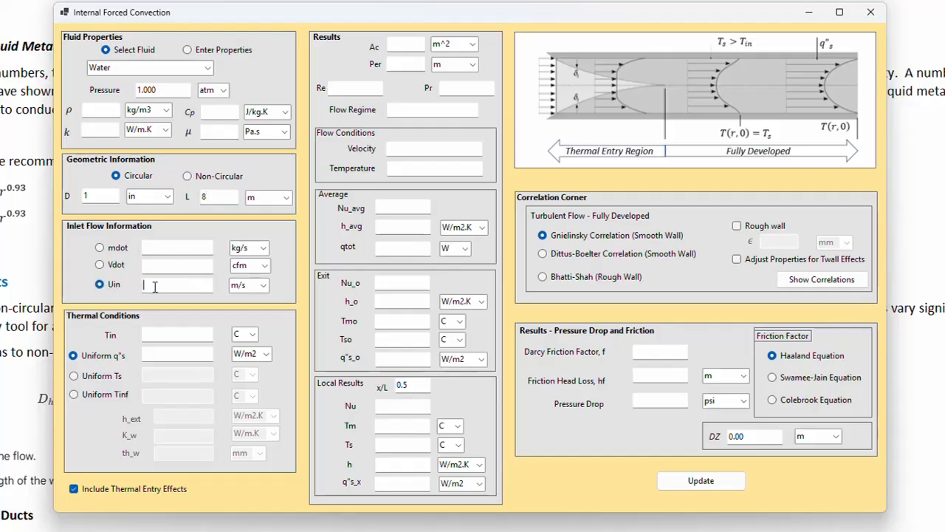
pyautogui.click(156, 285)
pyautogui.click(178, 336)
pyautogui.write('80')
# Apply a uniform surface temperature of 25 °C and calculate the results.
pyautogui.click(111, 376)
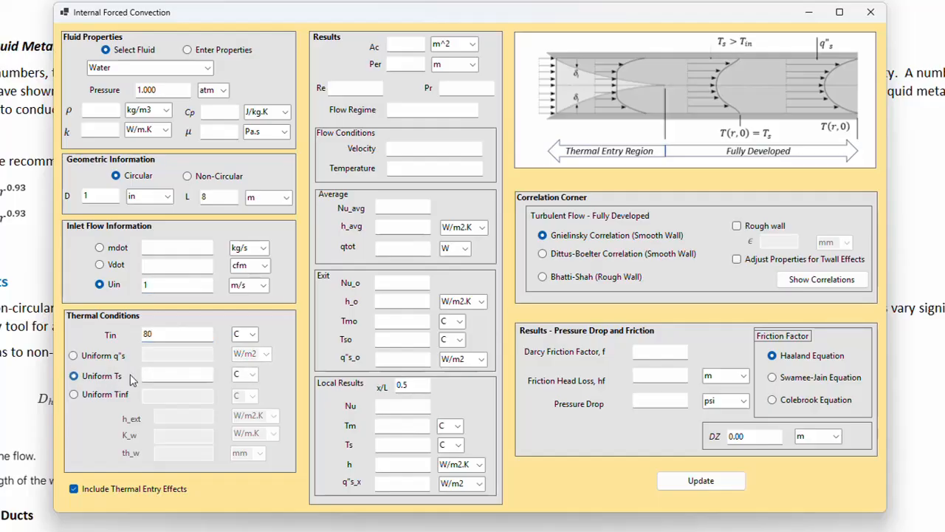
pyautogui.click(169, 375)
pyautogui.write('25')
pyautogui.click(714, 481)
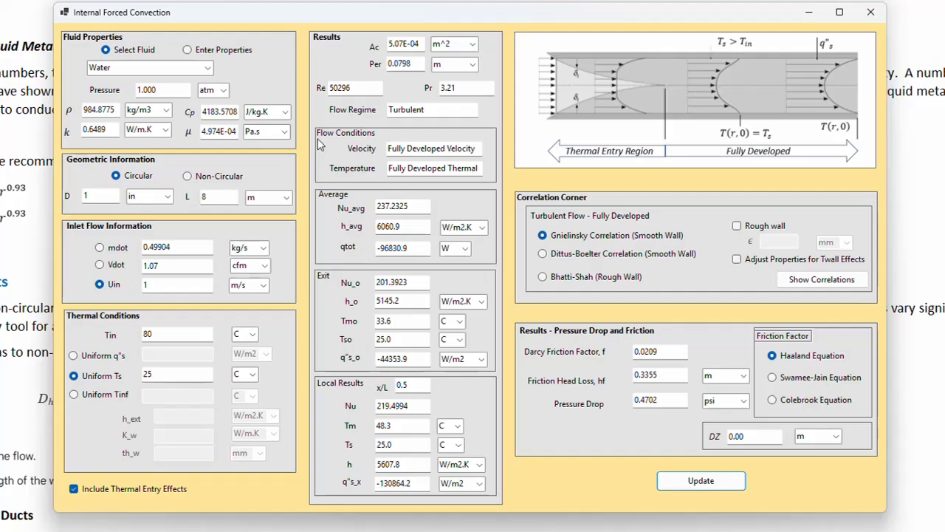
# Change the fluid to Engine Oil and recalculate the pipe's heat transfer and pressure drop.
pyautogui.click(207, 68)
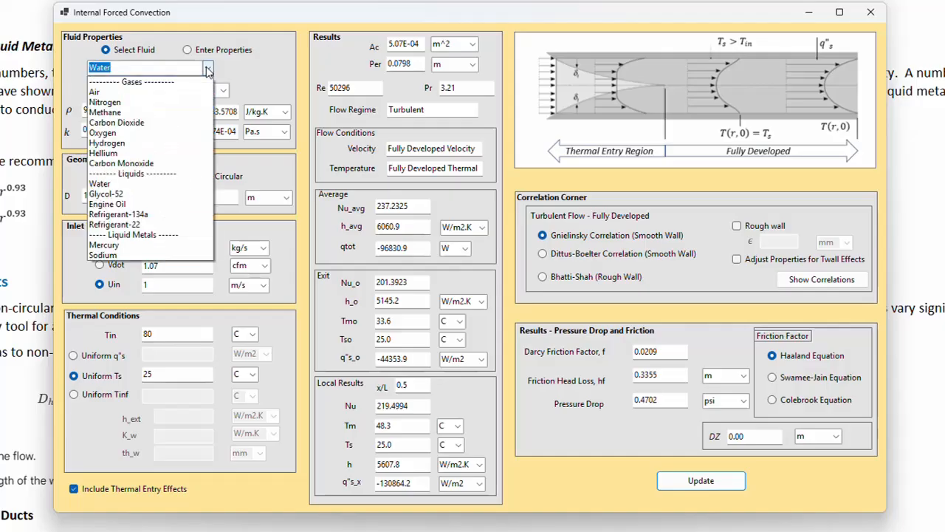
pyautogui.click(161, 211)
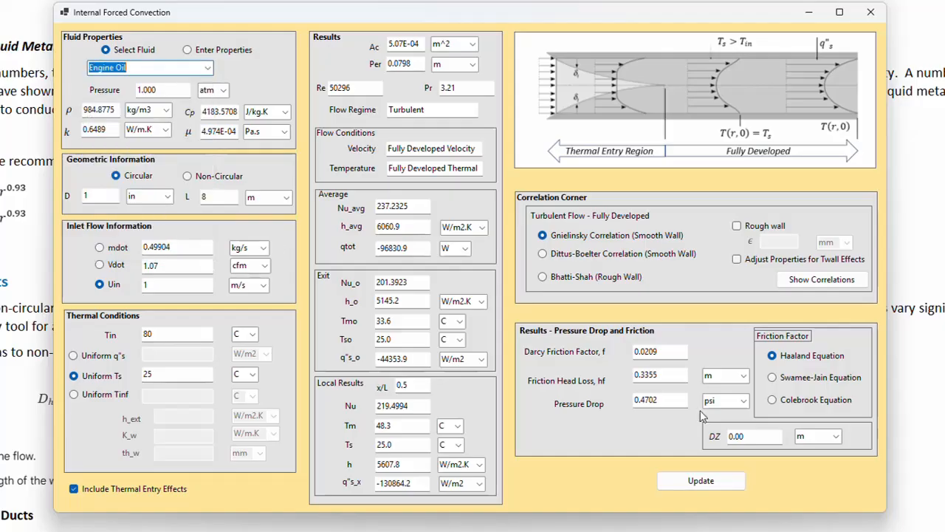
pyautogui.click(706, 484)
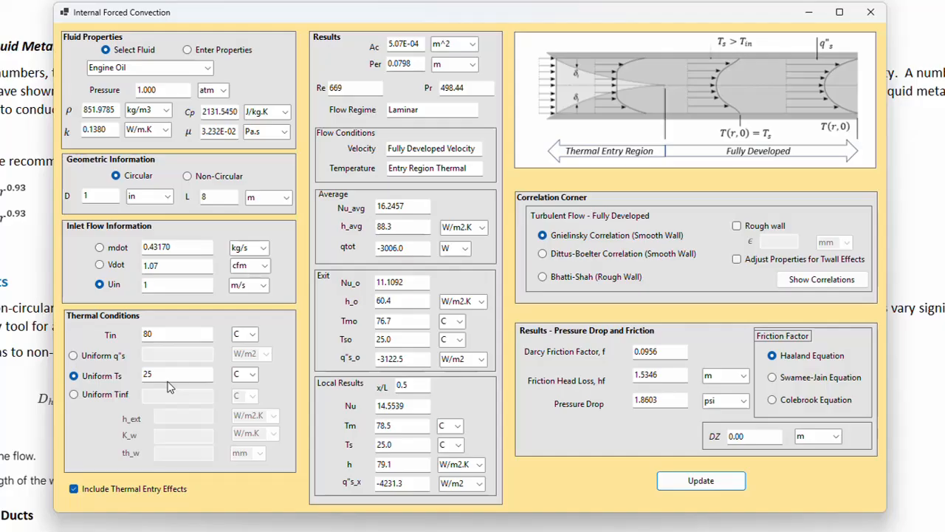
# Recalculate the engine oil case without thermal entry effects, and re-enable the option to include them.
pyautogui.click(75, 490)
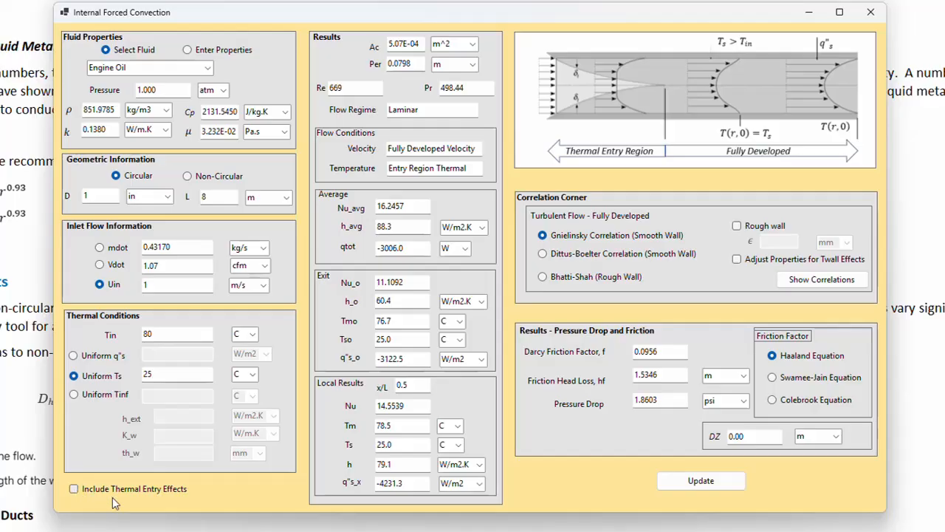
pyautogui.click(702, 481)
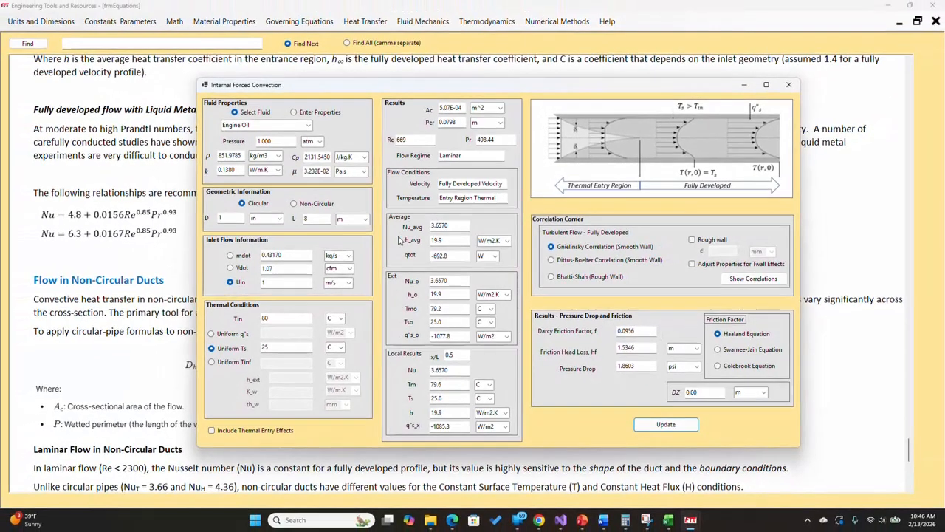
pyautogui.click(218, 433)
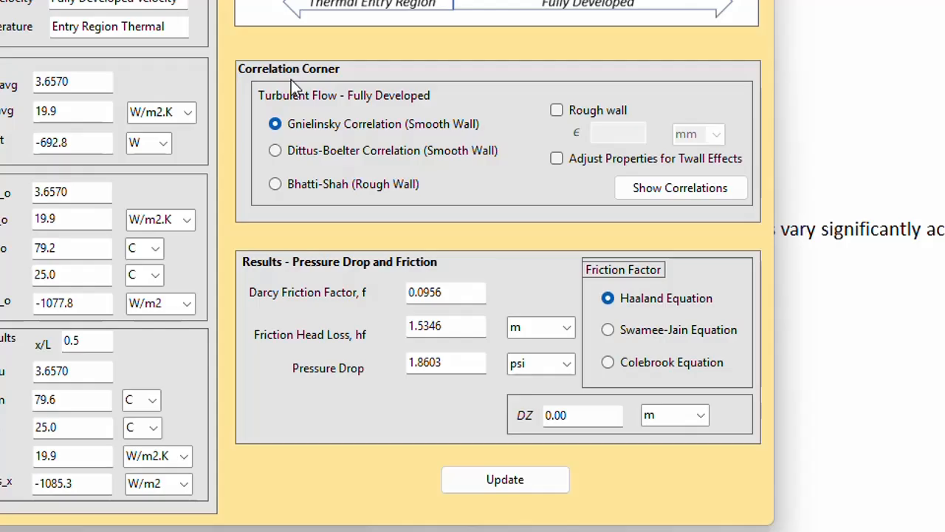
# Enable the rough wall option for the turbulent flow correlations and close the Internal Forced Convection tool.
pyautogui.click(557, 111)
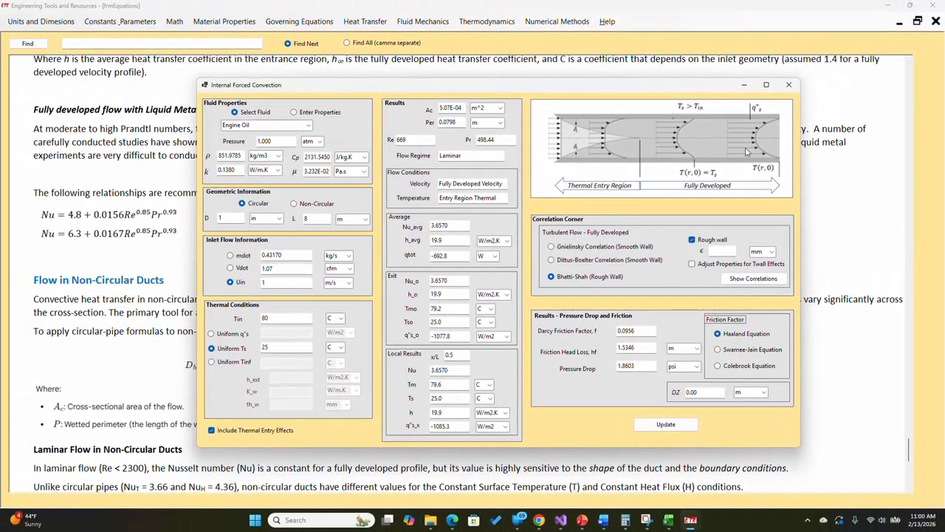
pyautogui.click(789, 84)
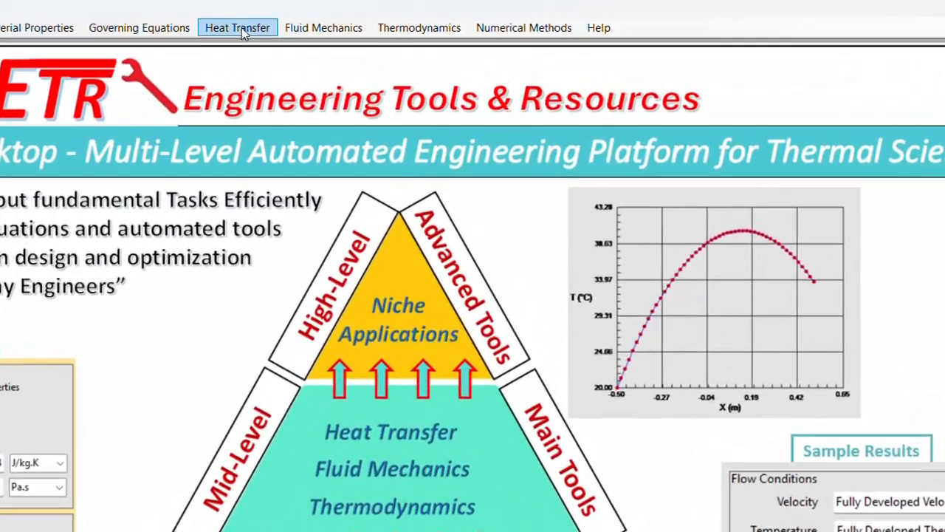
# Look through the transient heat conduction tools offered under heat transfer without opening any of them.
pyautogui.click(244, 33)
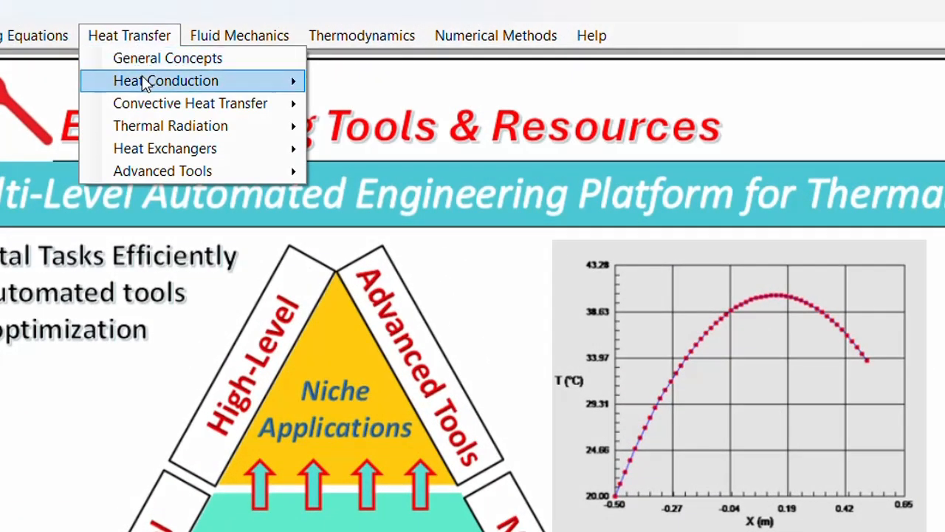
pyautogui.moveTo(164, 86)
pyautogui.moveTo(420, 127)
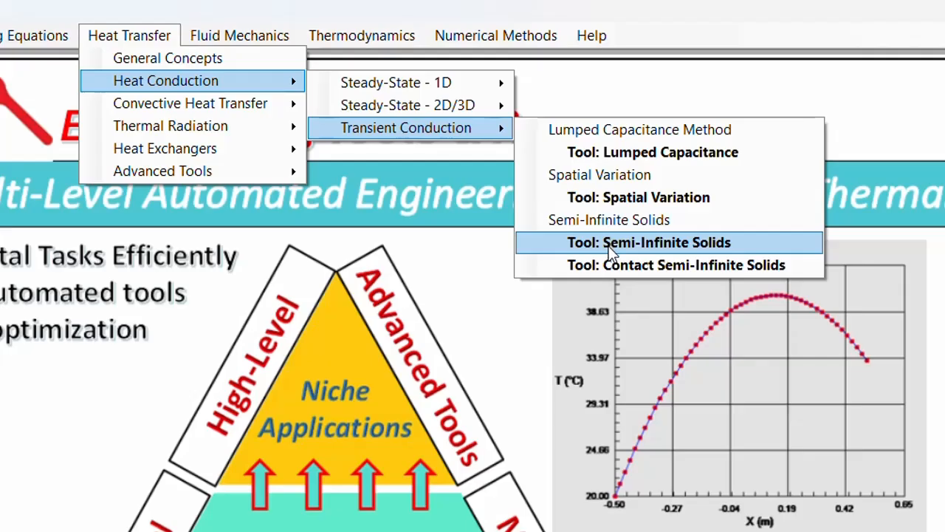
pyautogui.click(480, 3)
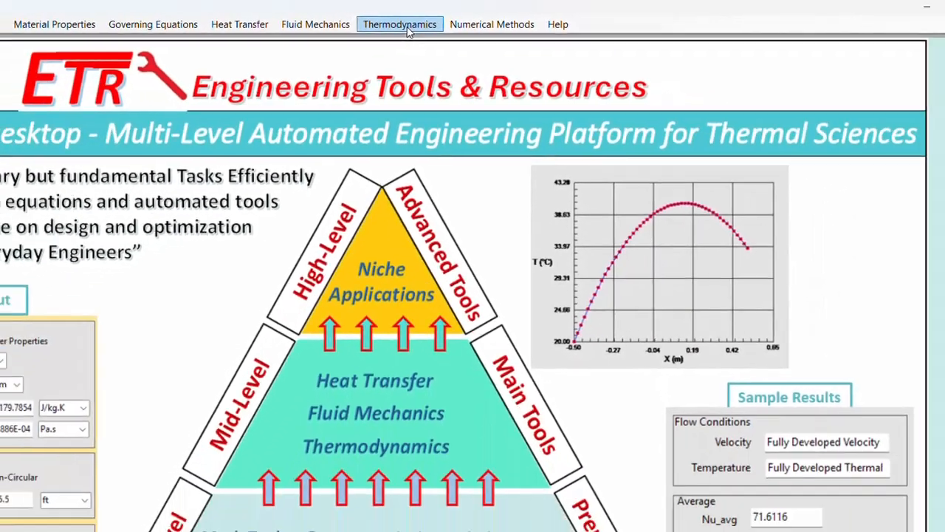
# Open the TurboJet Engine gas cycle tool and fill its local ambient conditions using the altitude tool at 35000 ft.
pyautogui.click(408, 28)
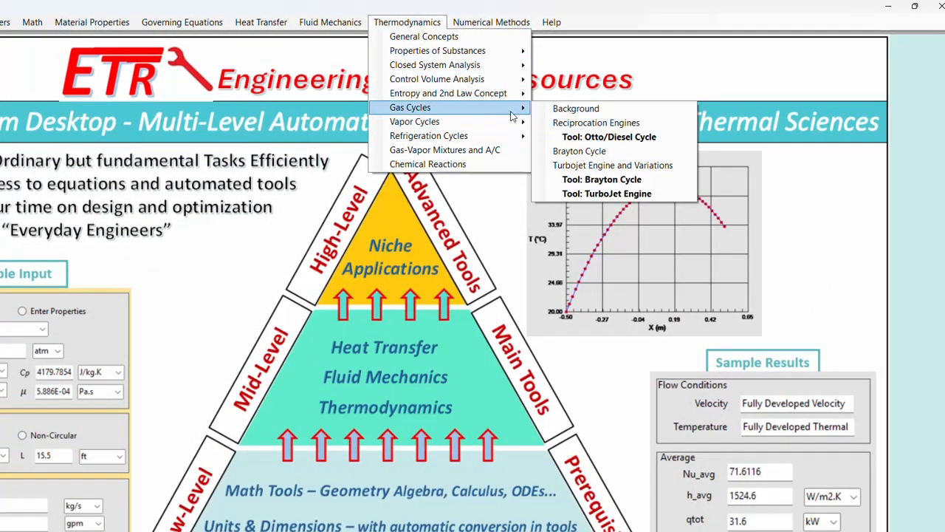
pyautogui.click(589, 196)
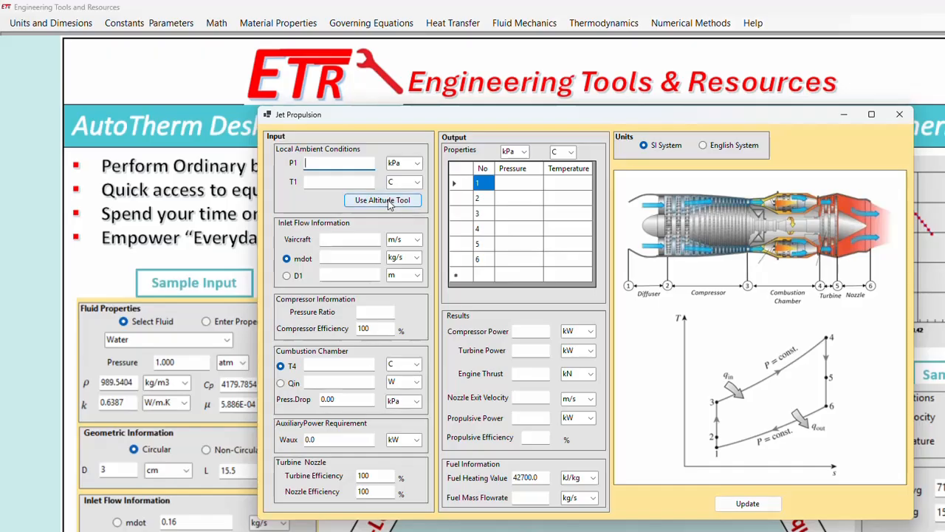
pyautogui.click(389, 204)
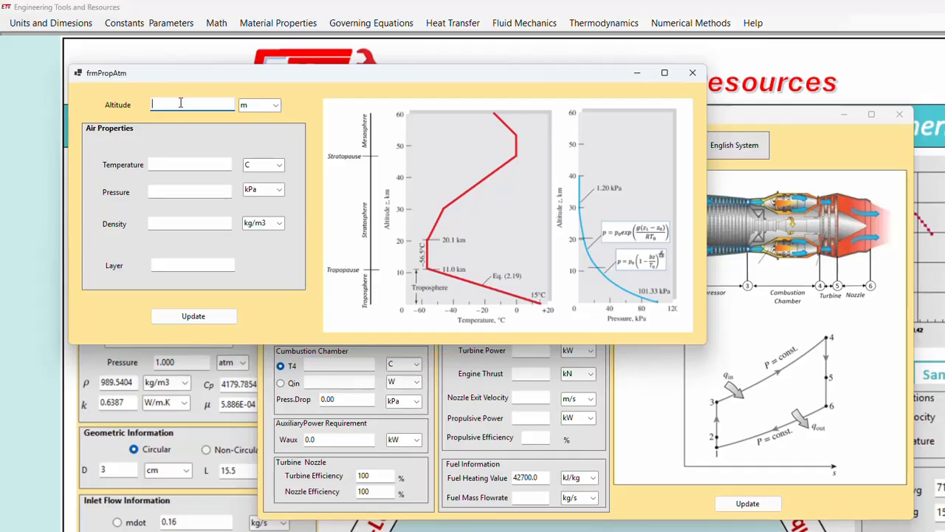
pyautogui.write('35000')
pyautogui.click(275, 107)
pyautogui.click(248, 136)
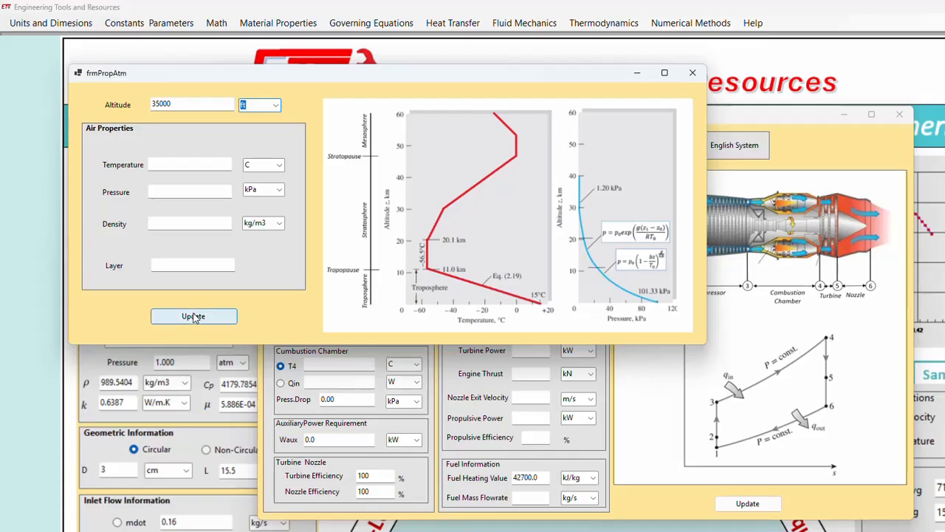
pyautogui.click(193, 316)
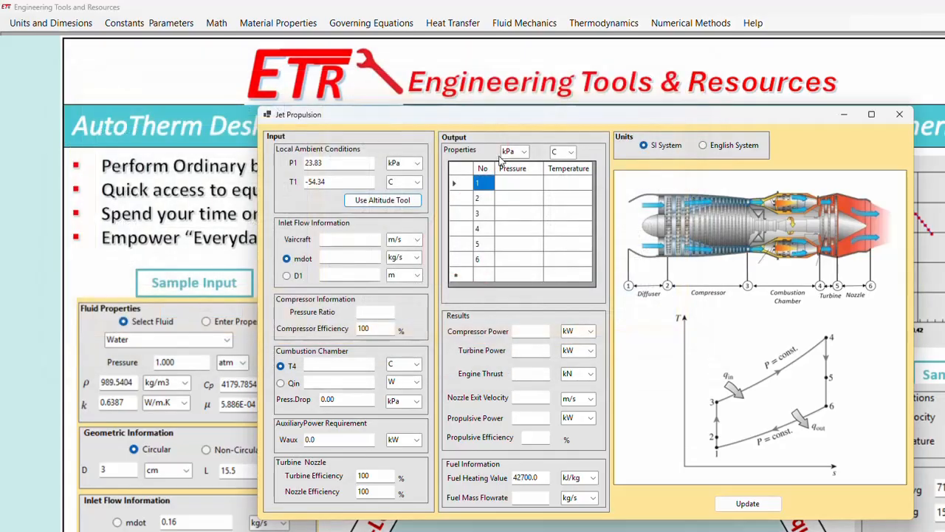